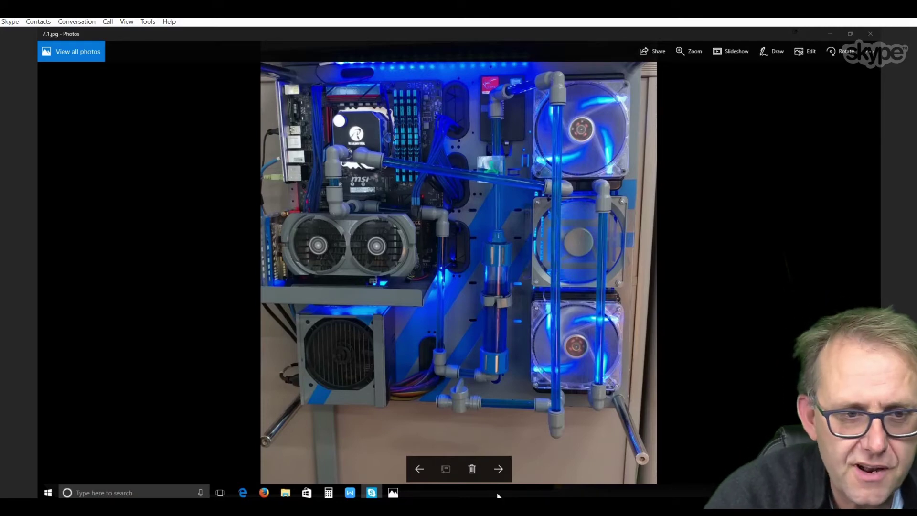
- Page forward three photos, then back one to 10.jpg, the red-lit water-cooled build
left_click(509, 469)
left_click(509, 469)
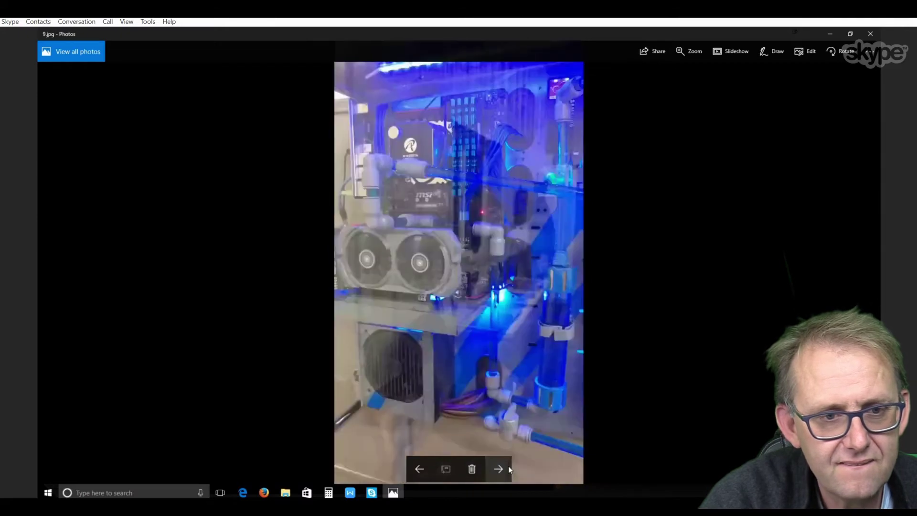
left_click(507, 468)
left_click(422, 468)
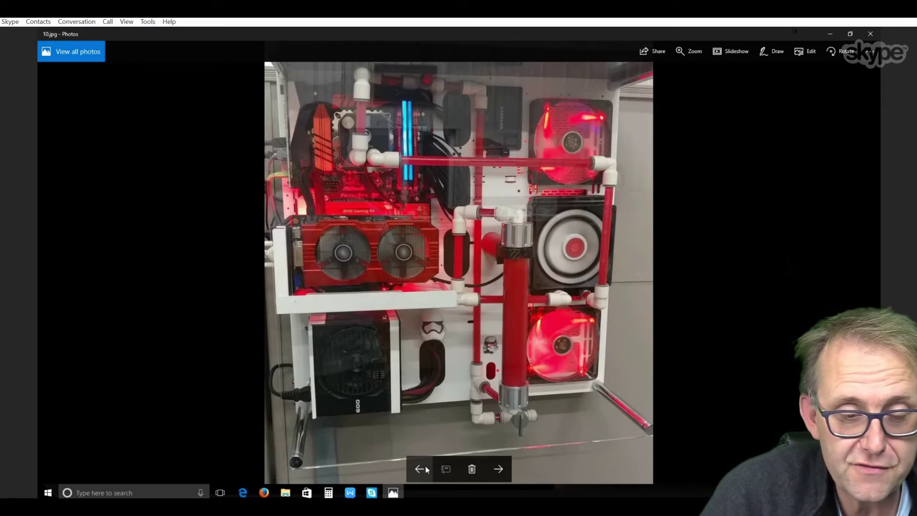
- Page back to the bare case frame photo, then forward one to 2.jpg
left_click(425, 468)
left_click(426, 469)
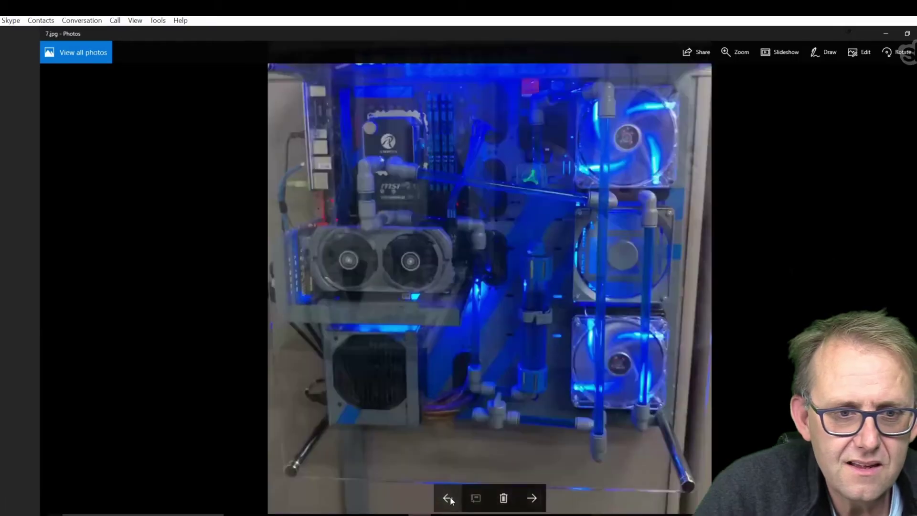
left_click(449, 498)
left_click(449, 498)
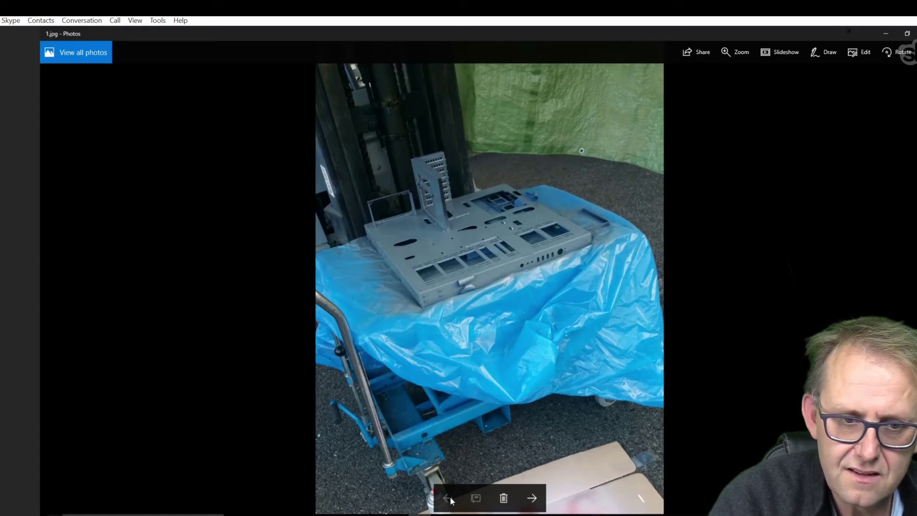
left_click(531, 497)
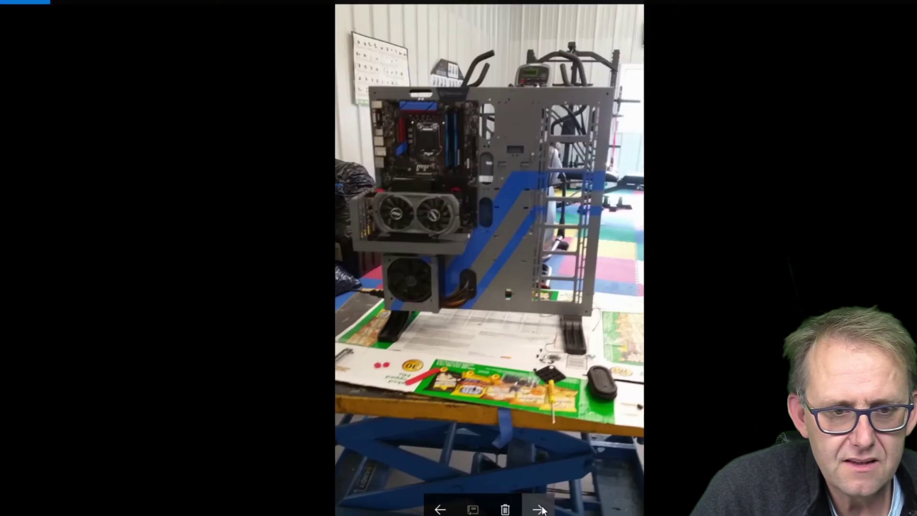
- Advance two build photos in full-screen view, then step back to the white case photo
left_click(538, 509)
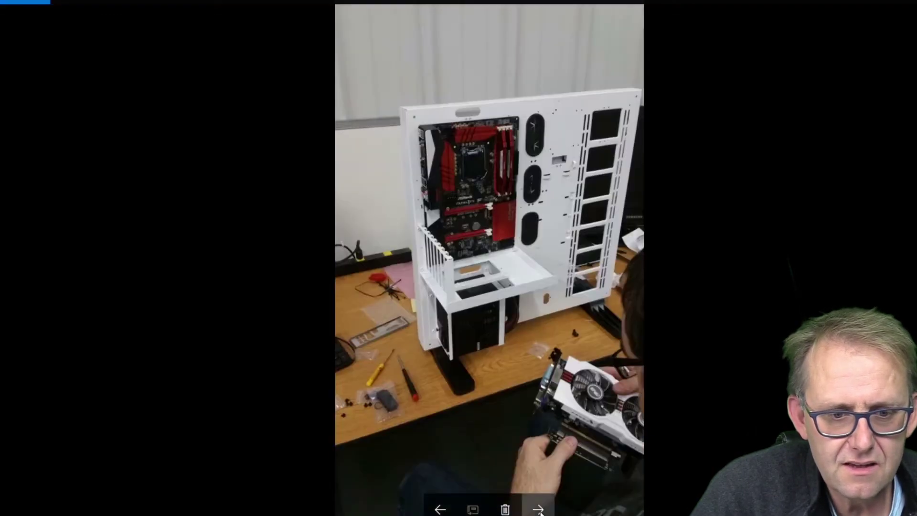
left_click(538, 510)
left_click(438, 506)
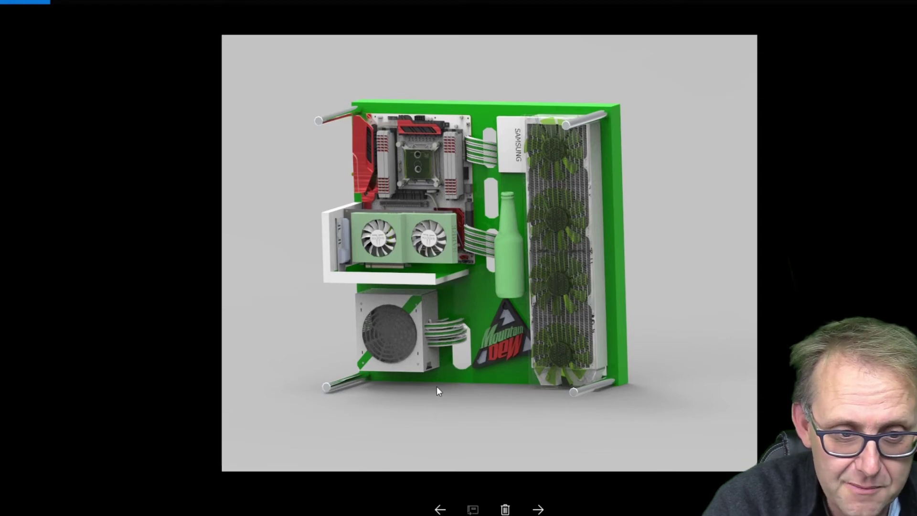
- Advance to the next build photo
left_click(538, 508)
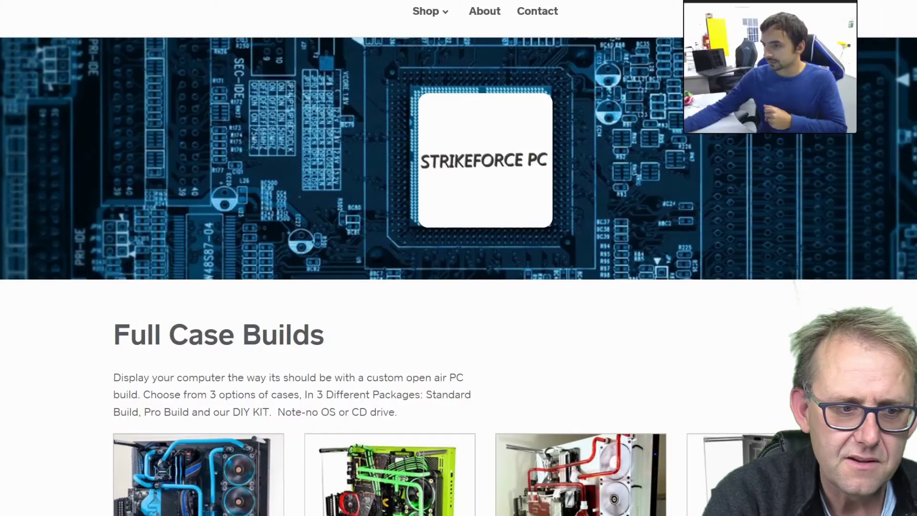
scroll(458, 287, "down", 3)
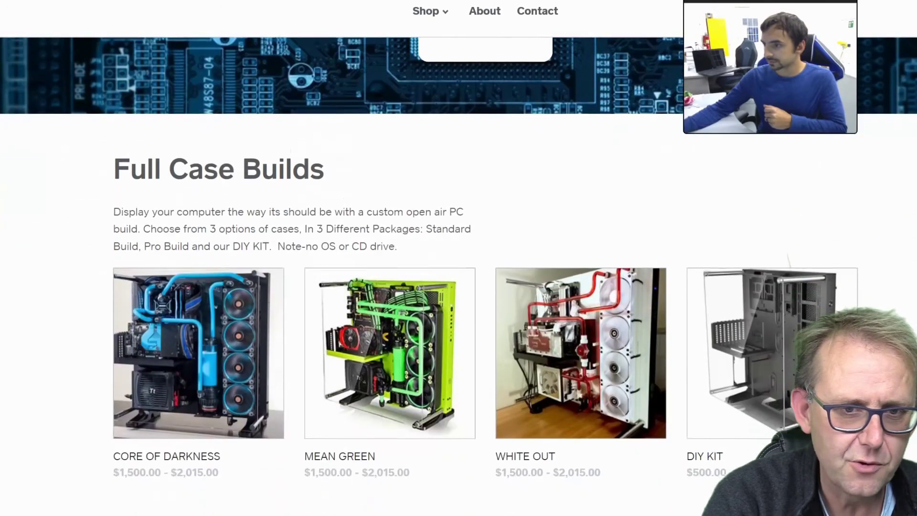
scroll(458, 287, "down", 2)
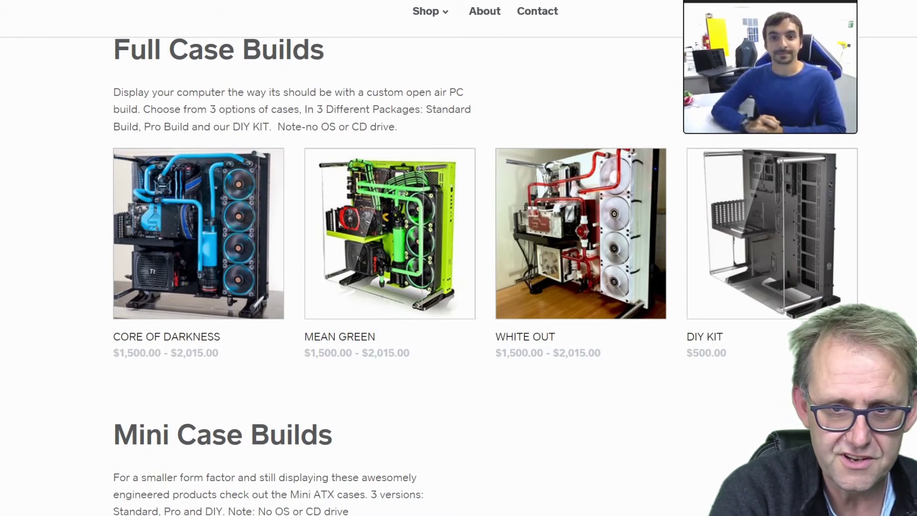
scroll(459, 287, "down", 2)
scroll(459, 287, "down", 2)
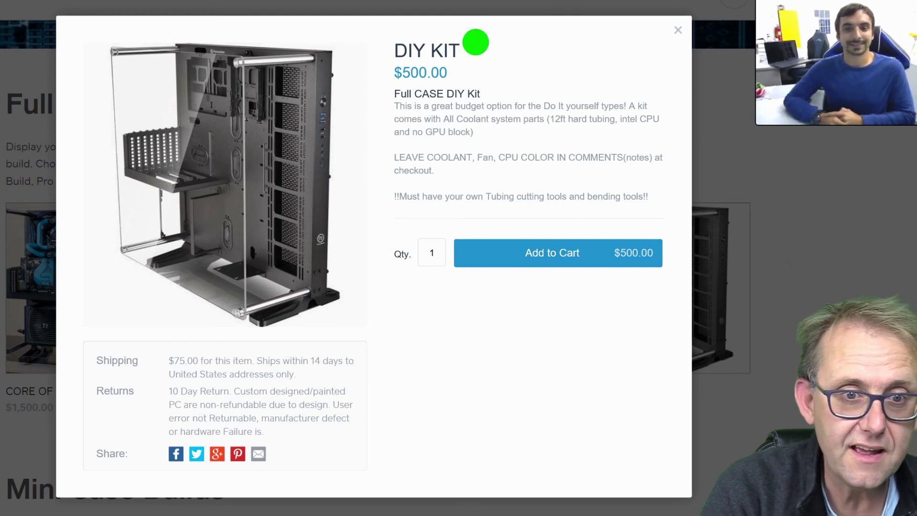
- Highlight the DIY KIT title, then close the DIY KIT product details
left_click_drag(494, 30, 495, 50)
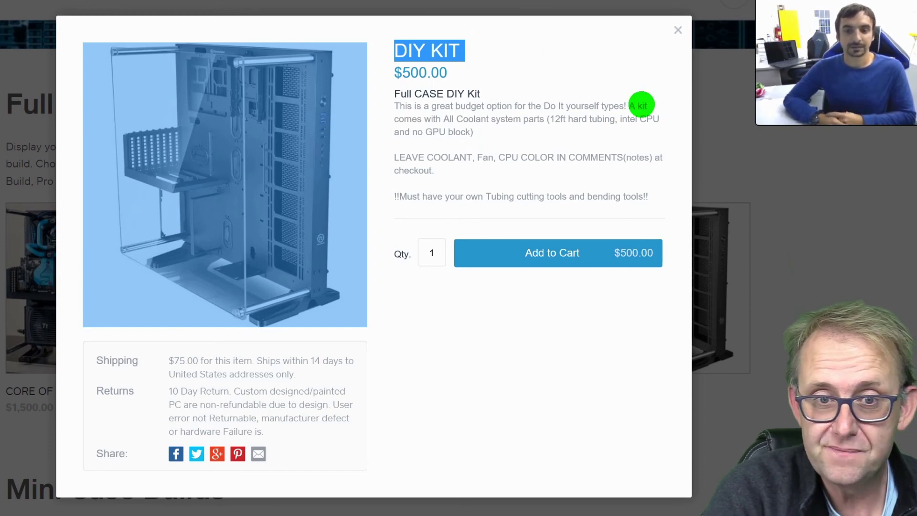
left_click(674, 28)
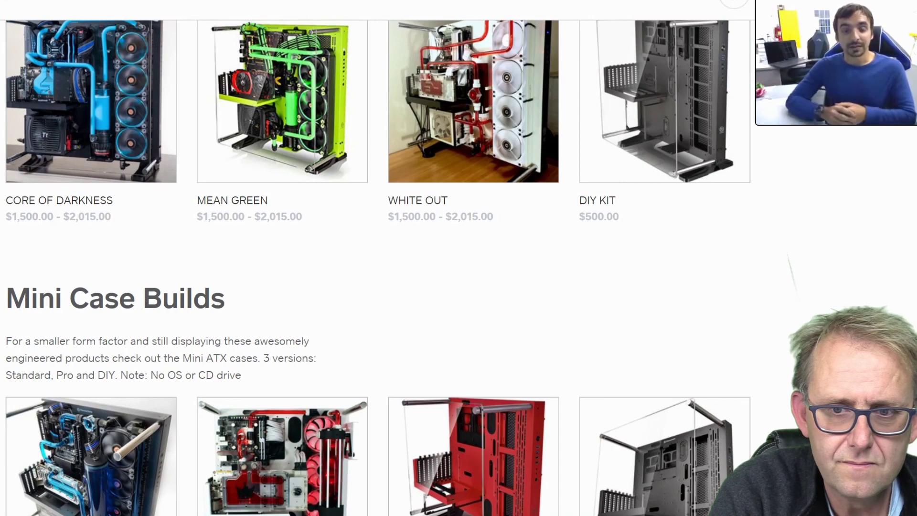
scroll(459, 268, "up", 4)
scroll(458, 268, "up", 2)
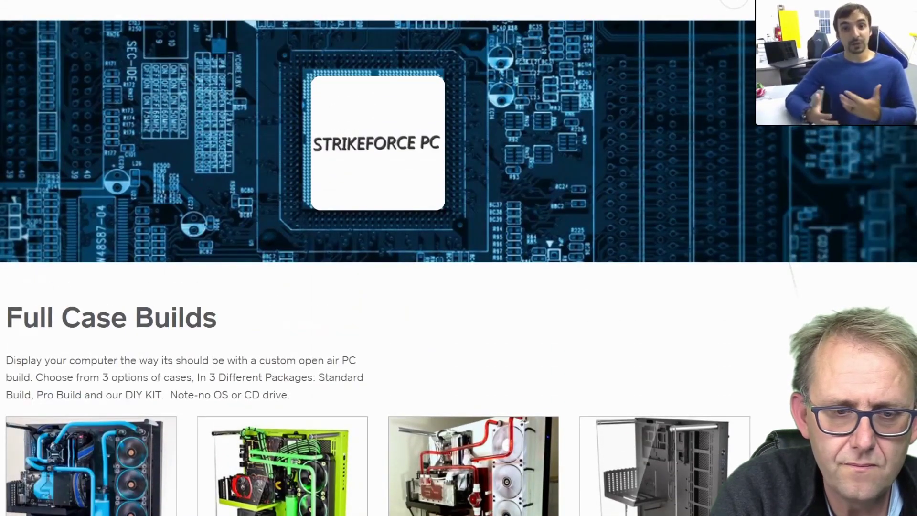